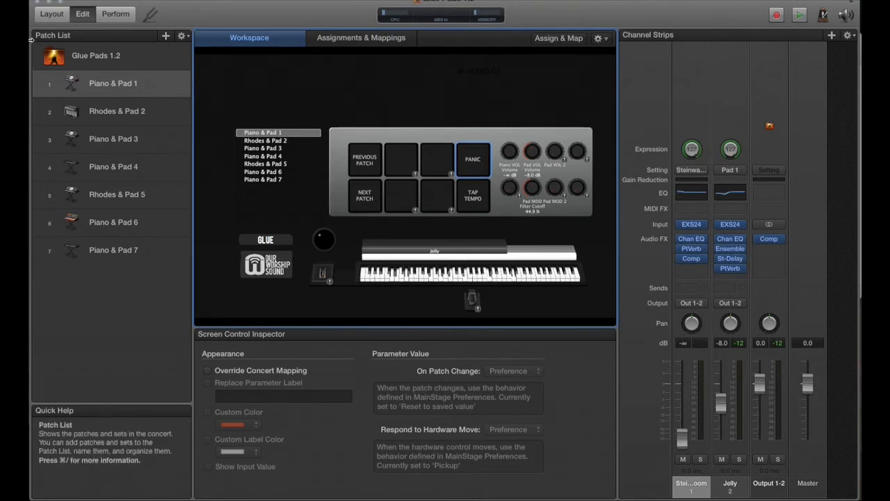
Switch to Layout mode and assign the on-screen keyboard to the connected MIDI keyboard through hardware learning
left_click(51, 14)
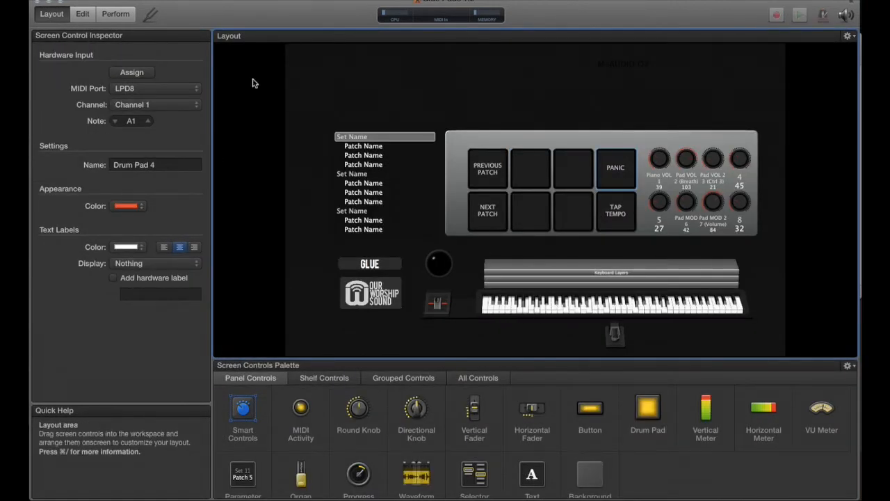
left_click(559, 310)
left_click(139, 75)
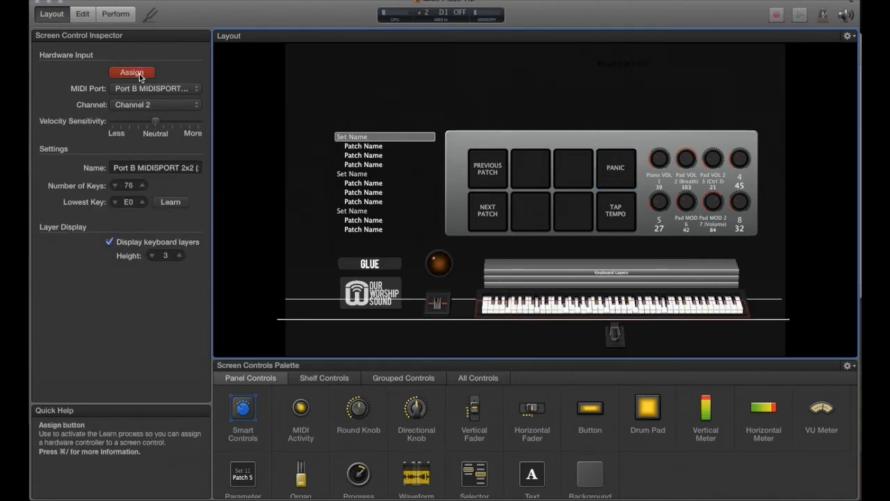
left_click(139, 75)
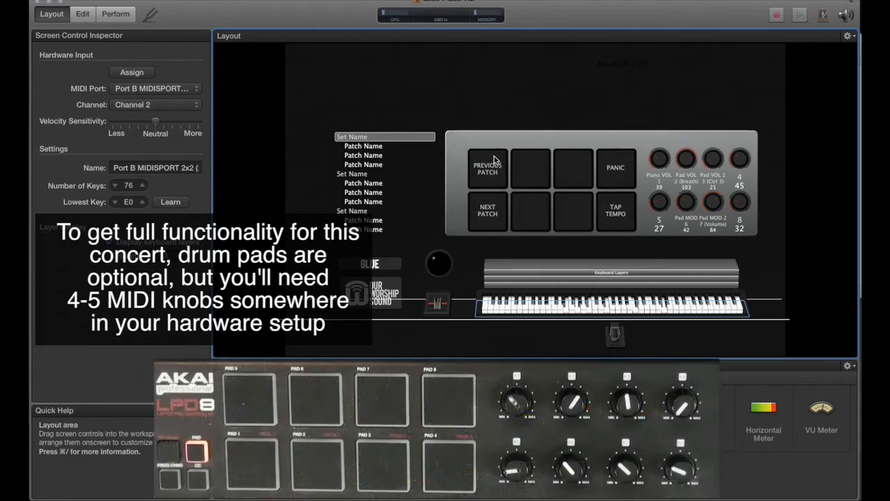
Assign the Previous Patch drum pad and the Piano VOL and Pad VOL knobs to the LPD8 controller through hardware learning
left_click(494, 160)
left_click(134, 74)
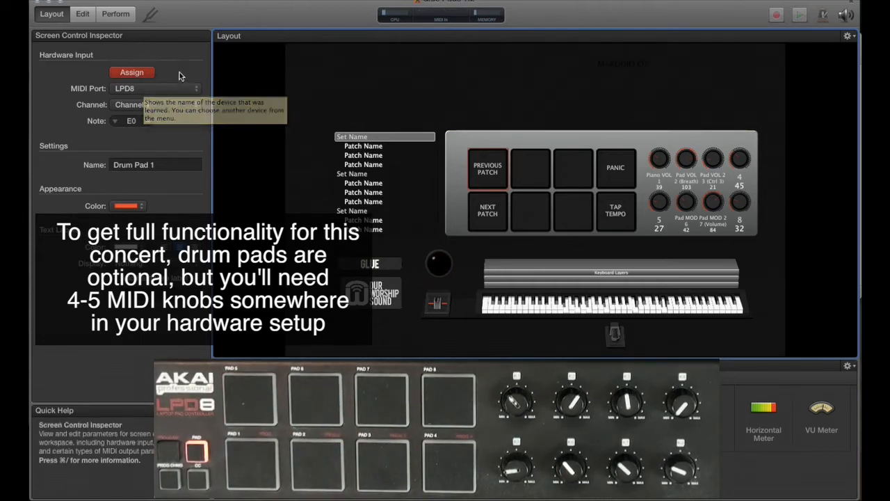
left_click(659, 158)
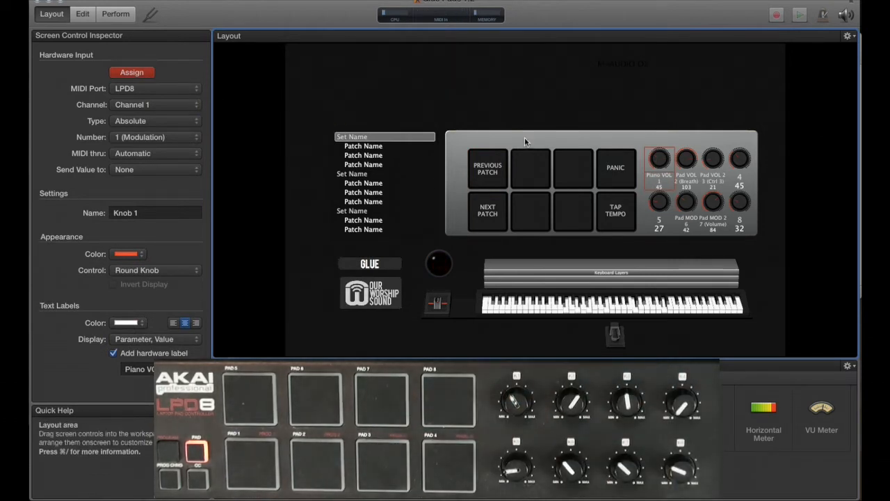
left_click(684, 161)
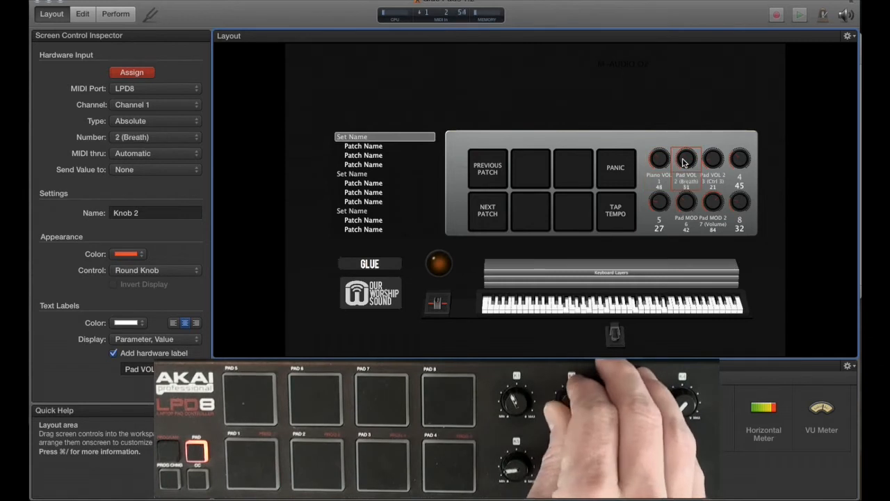
left_click(143, 72)
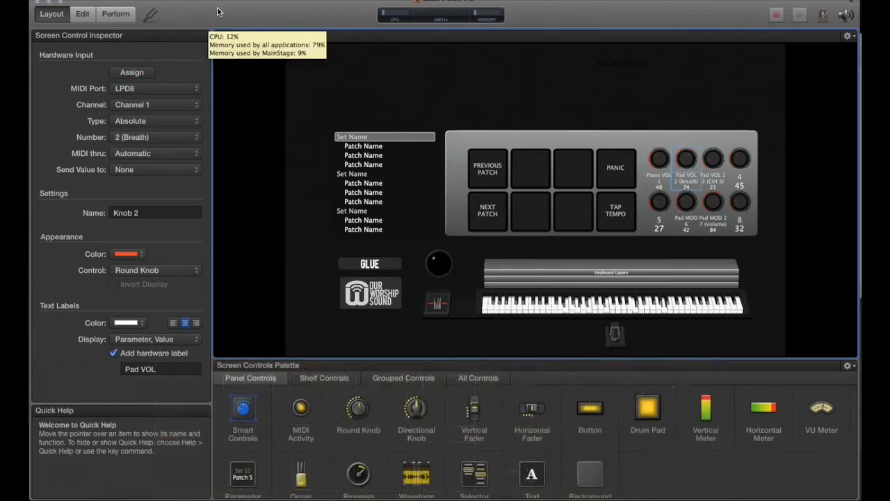
Review the audio output devices and the advanced I/O buffer settings in the audio preferences
key("super+comma")
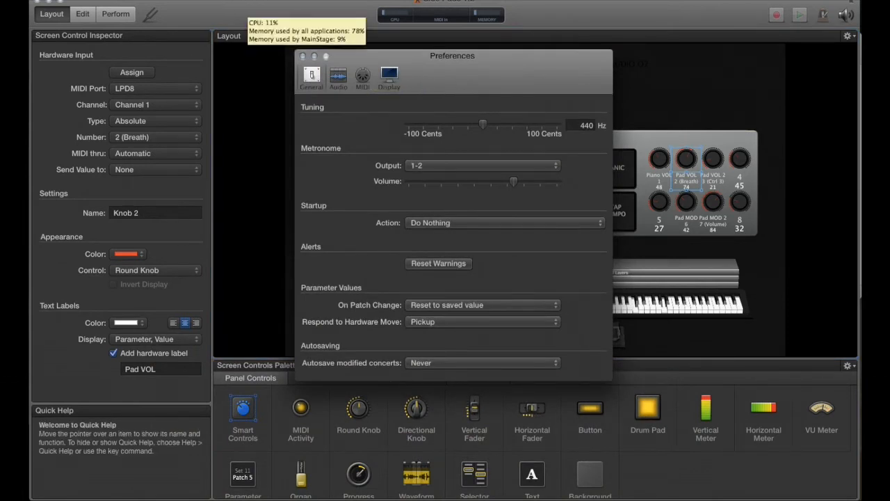
left_click(90, 1)
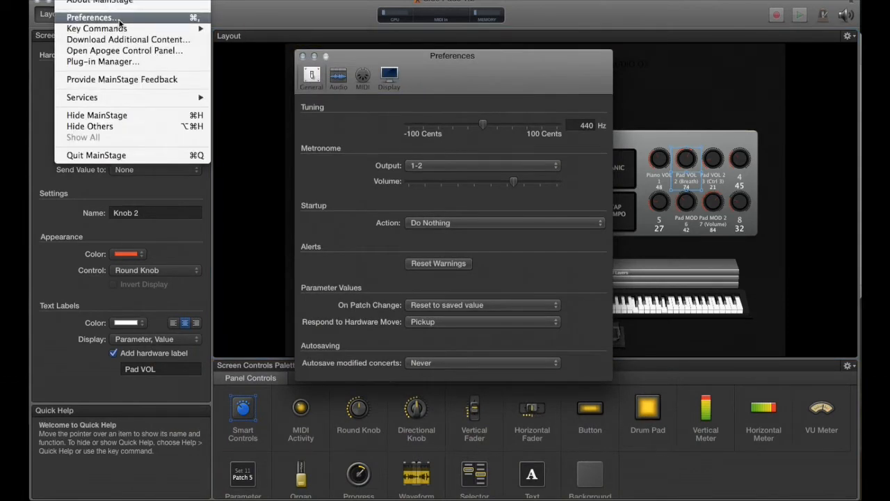
left_click(474, 78)
left_click(337, 79)
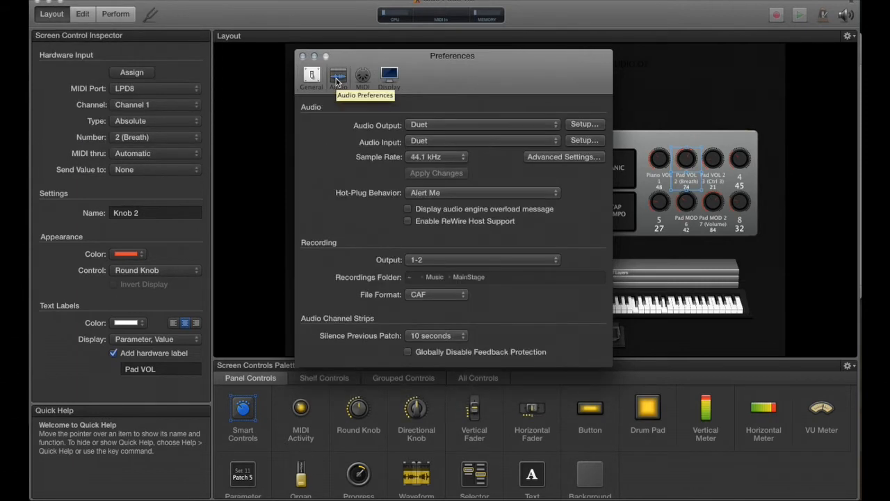
left_click(439, 125)
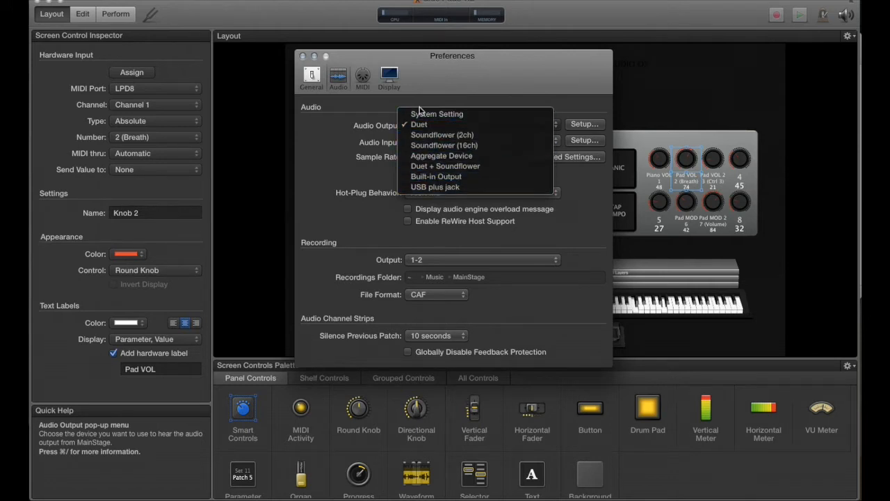
left_click(429, 80)
left_click(577, 158)
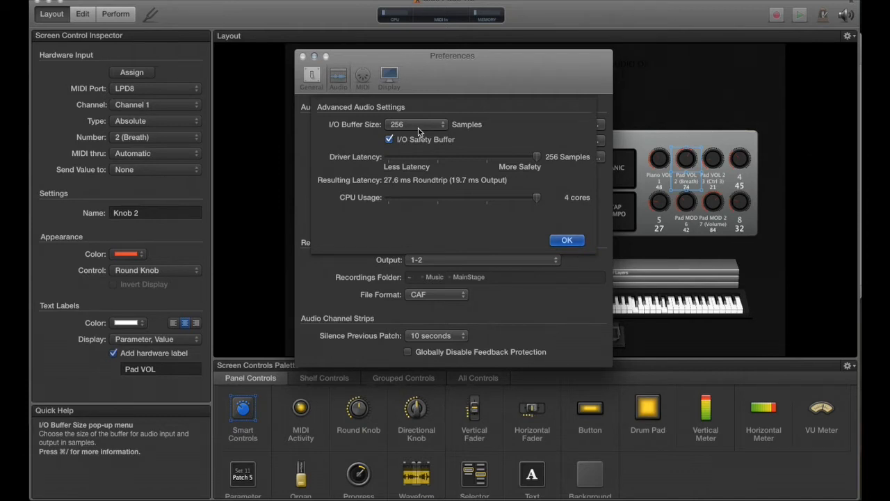
left_click(568, 241)
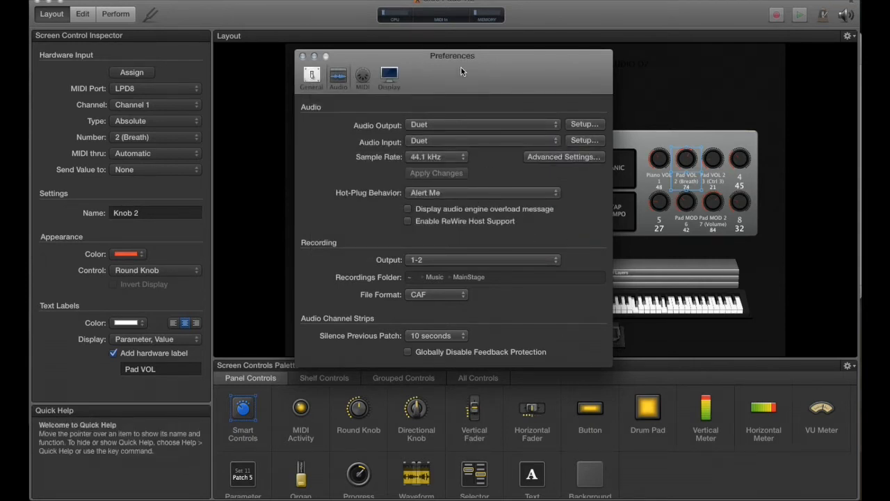
Show the general preferences and, in Edit mode, go from Piano & Pad 3 to Piano & Pad 4 and back
left_click(313, 78)
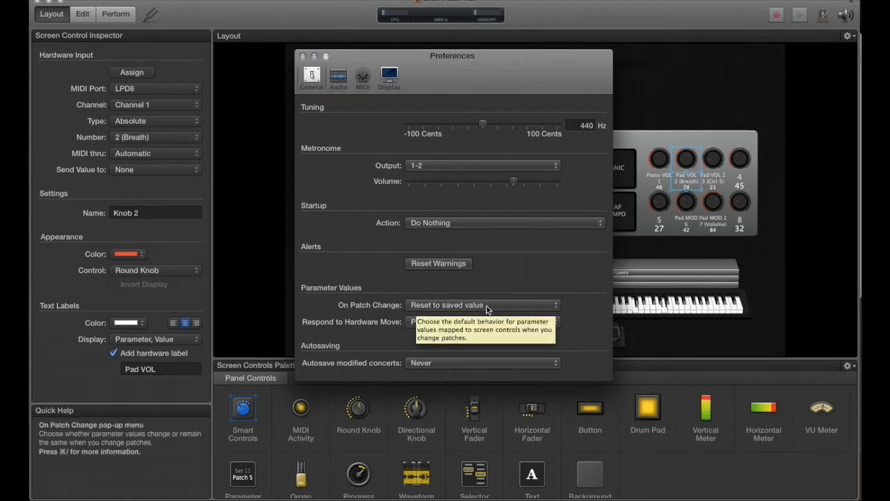
left_click(82, 15)
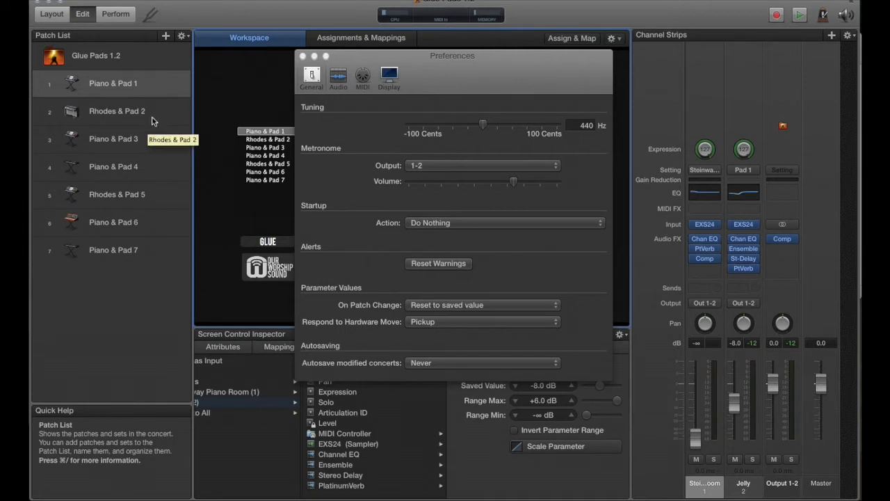
left_click(141, 142)
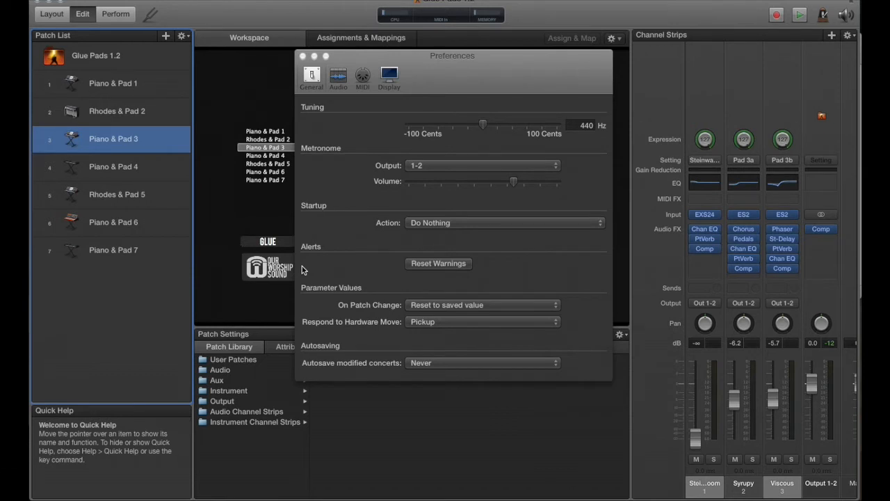
left_click(148, 168)
left_click(145, 140)
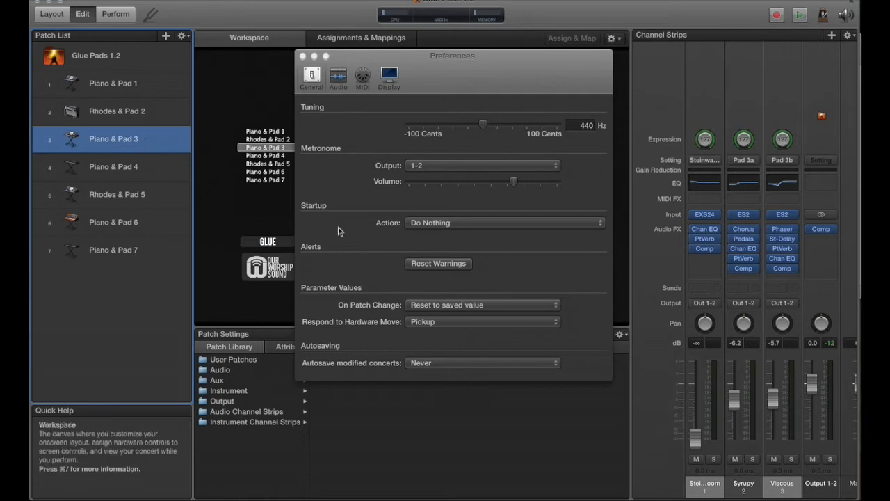
Set the On Patch Change behavior to Reset to saved value and close the preferences
left_click(443, 308)
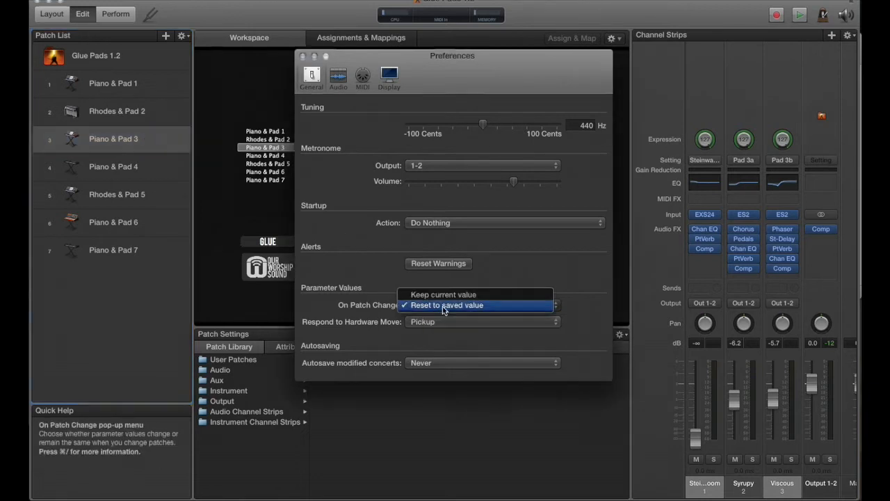
left_click(501, 305)
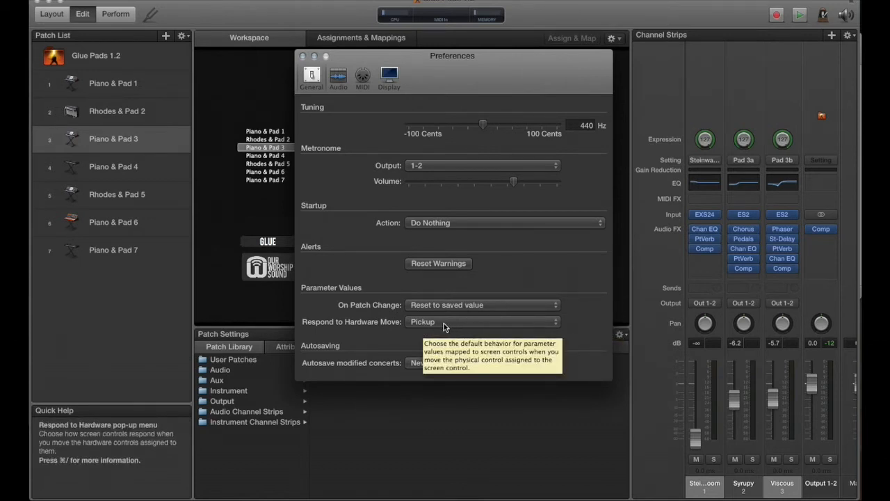
left_click_drag(477, 66, 491, 87)
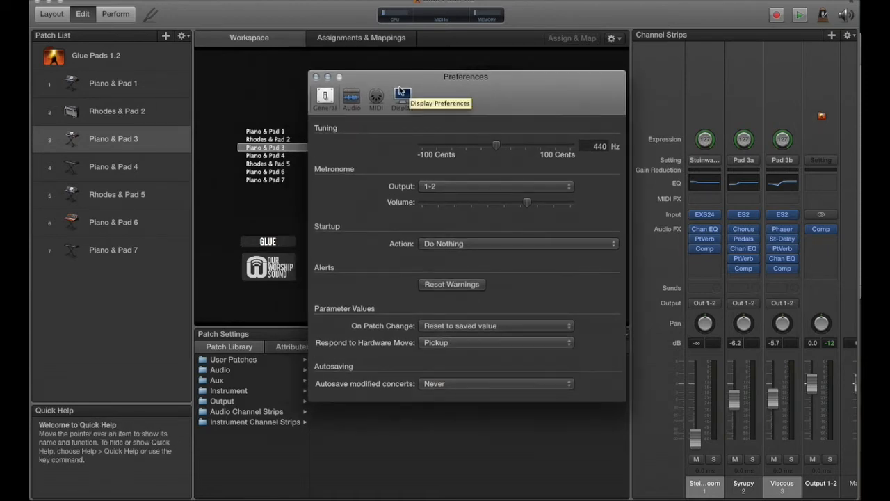
left_click(316, 77)
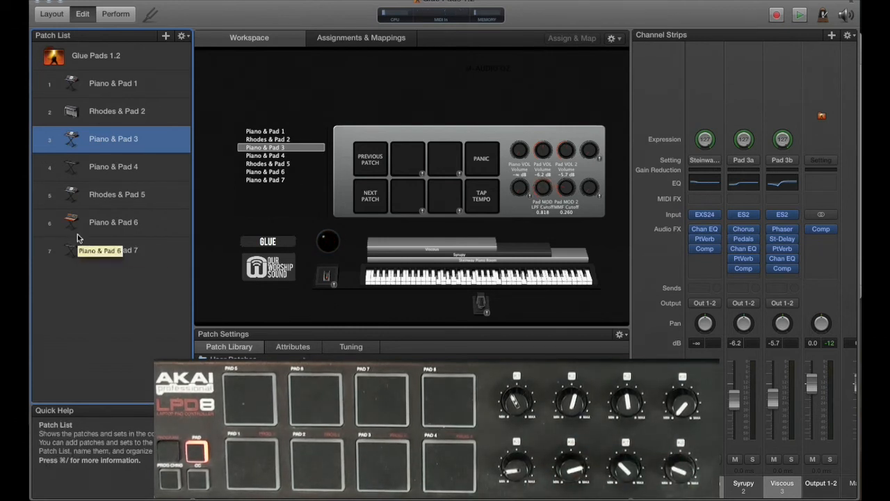
Visit the Piano & Pad 4 patch, return to Piano & Pad 1 and open its Save as Patch dialog without exporting
left_click(158, 166)
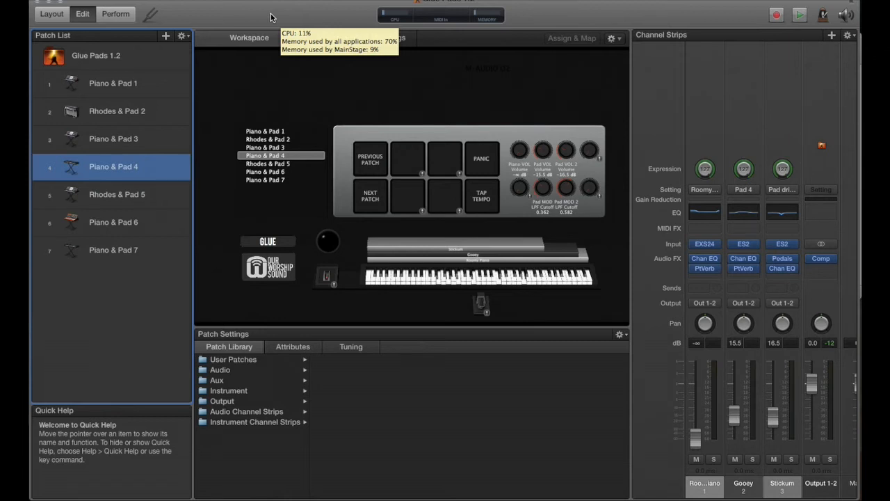
left_click(146, 85)
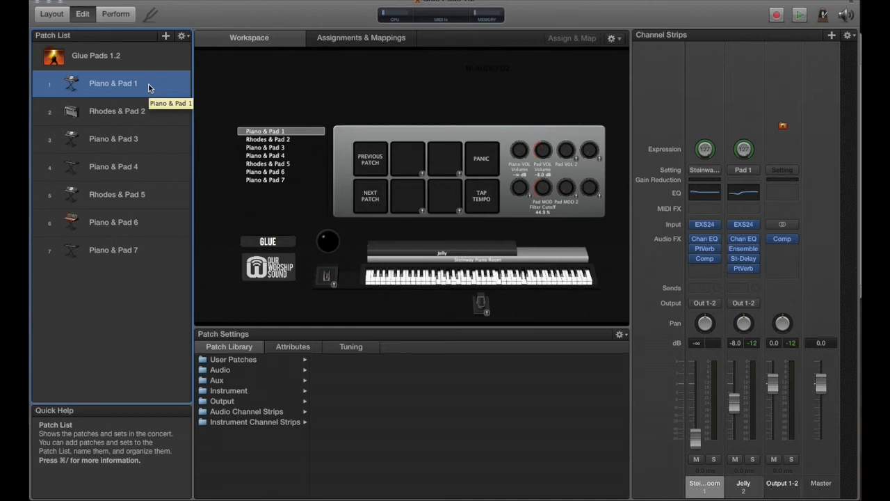
left_click(181, 35)
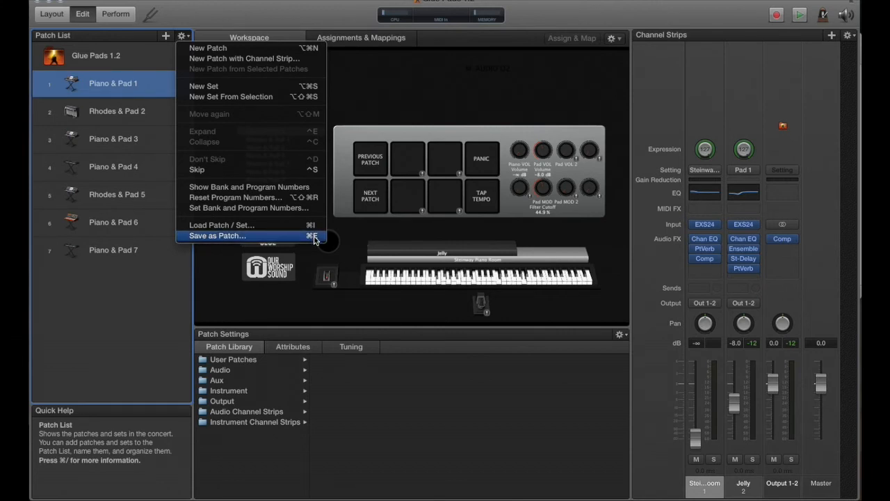
left_click(126, 308)
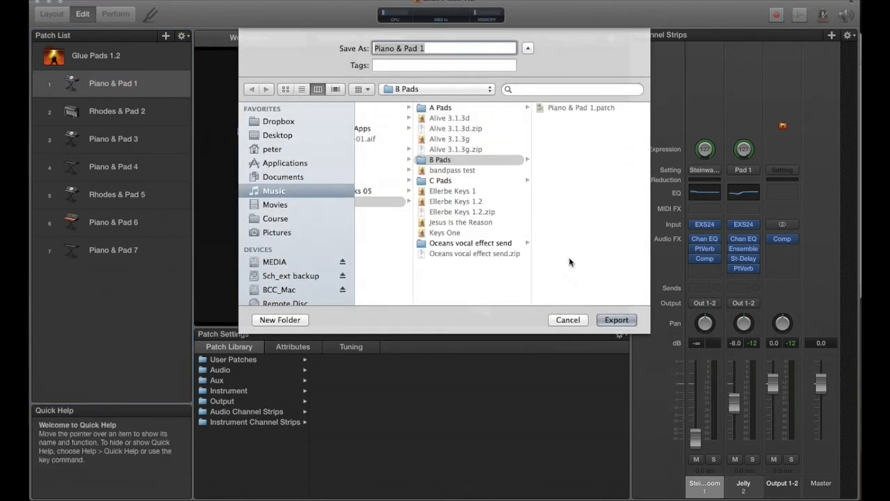
left_click(568, 319)
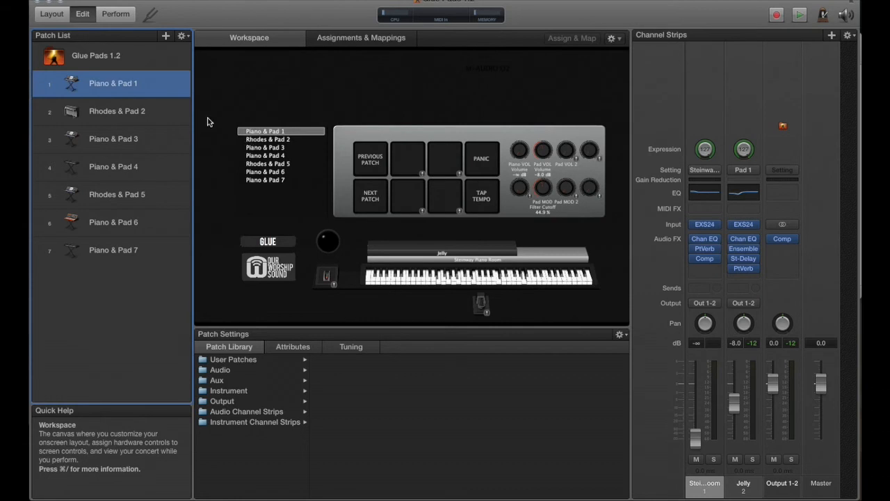
Open the Save as Channel Strip Setting dialog for the Jelly channel strip and leave it without saving
left_click(743, 483)
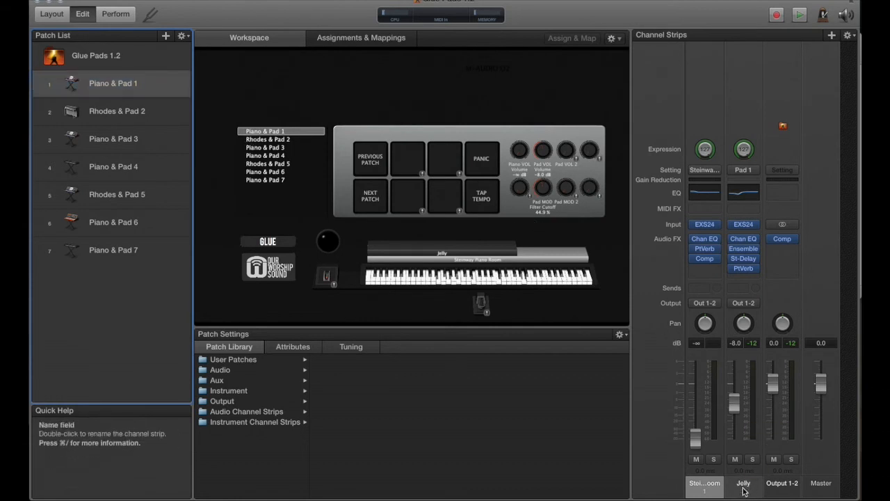
left_click(743, 170)
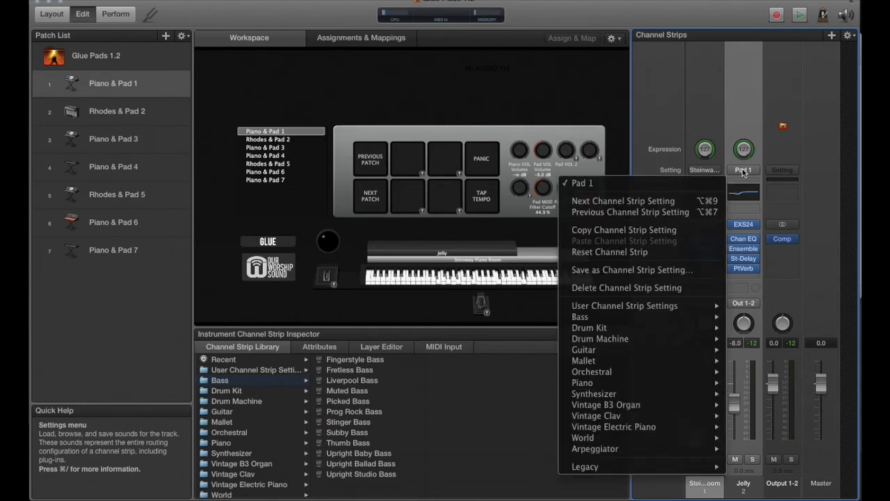
left_click(605, 269)
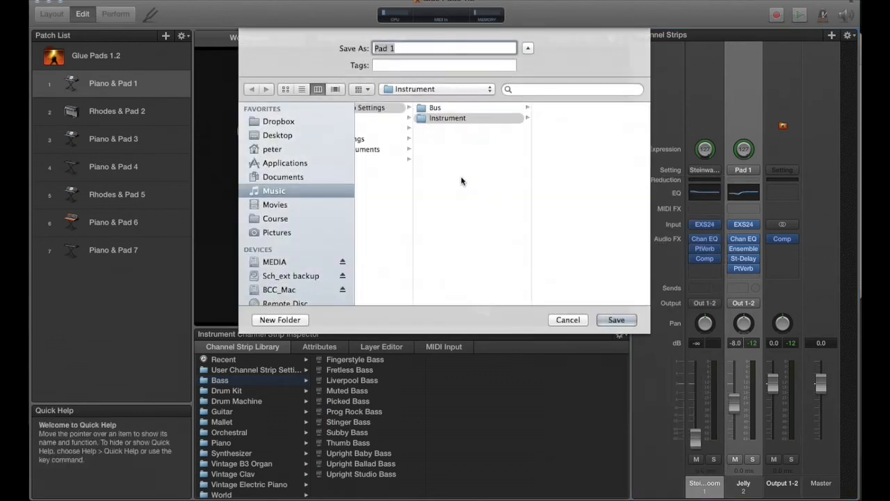
left_click(566, 320)
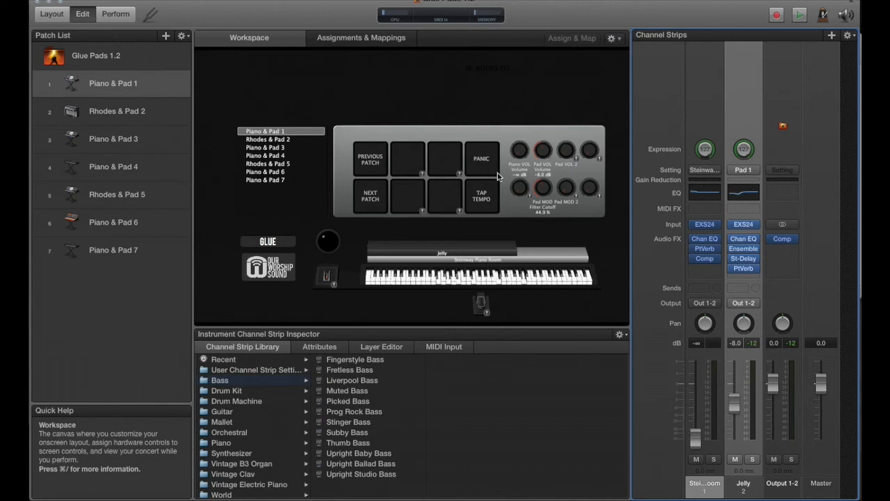
Inspect the Piano VOL knob's volume mapping in Piano & Pad 1 and view the knobs of the Piano & Pad 3 patch
left_click(519, 153)
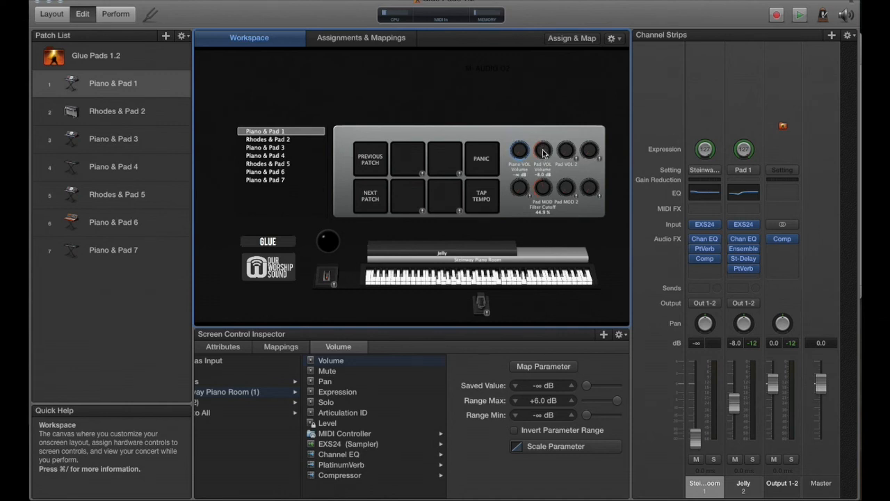
left_click(139, 143)
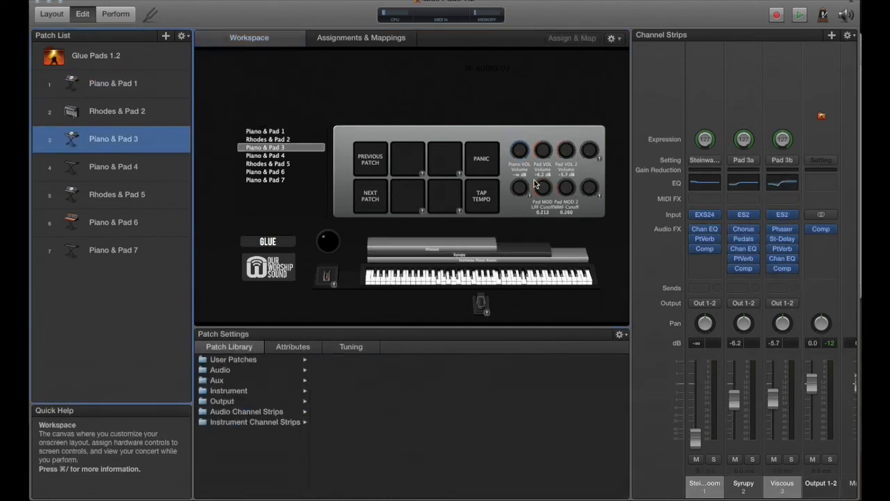